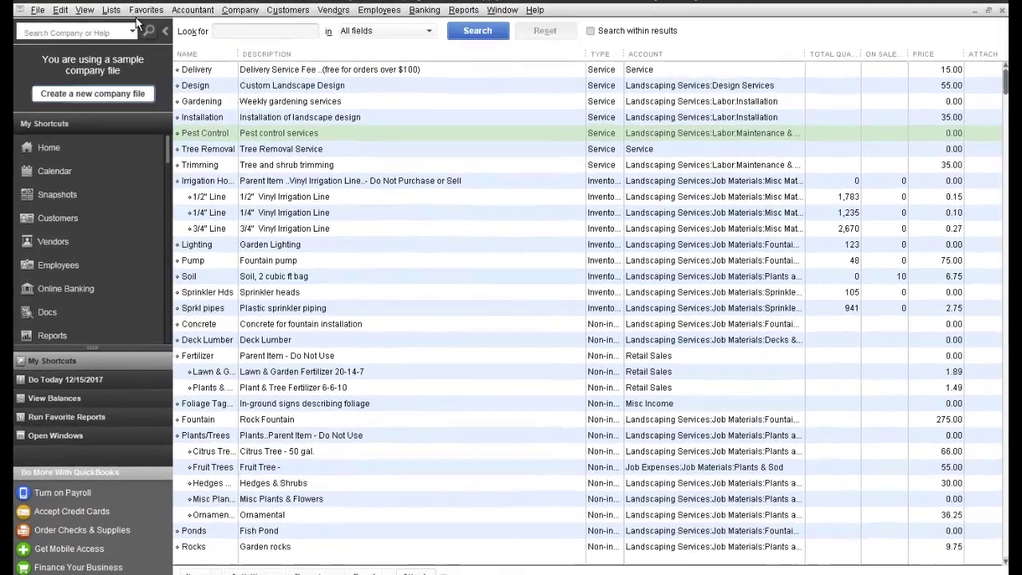
Step: Open the Chart of Accounts to see the income accounts, including Service
click(130, 23)
click(129, 17)
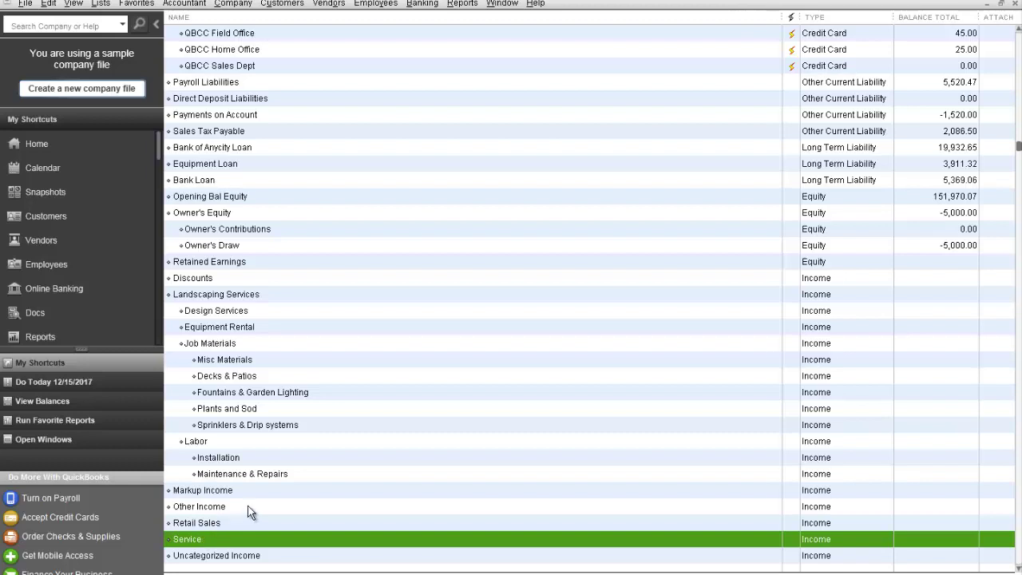
Step: Return to the Item List and step through Tree Removal, Pest Control, Installation, Gardening and Design
click(101, 4)
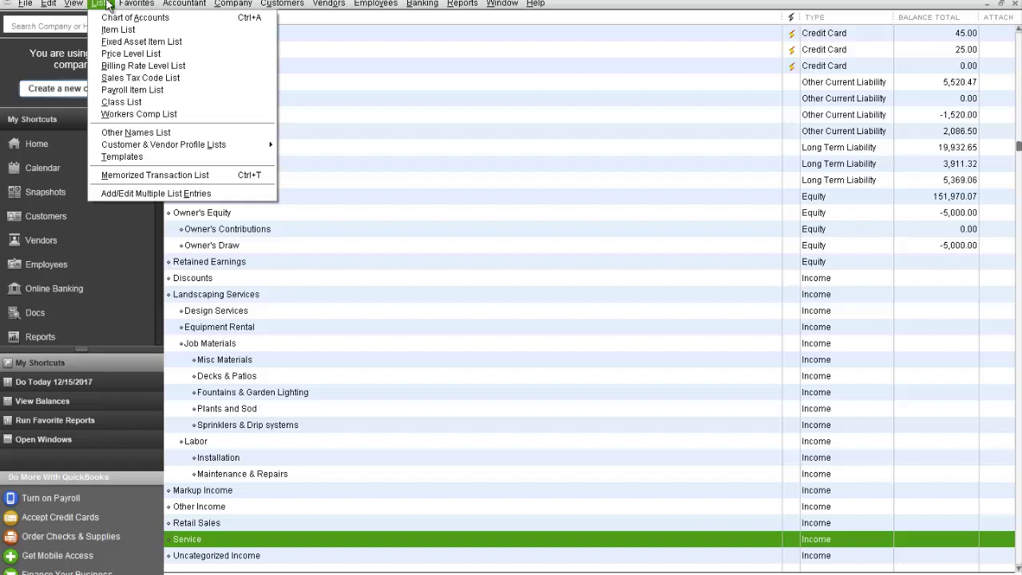
click(115, 31)
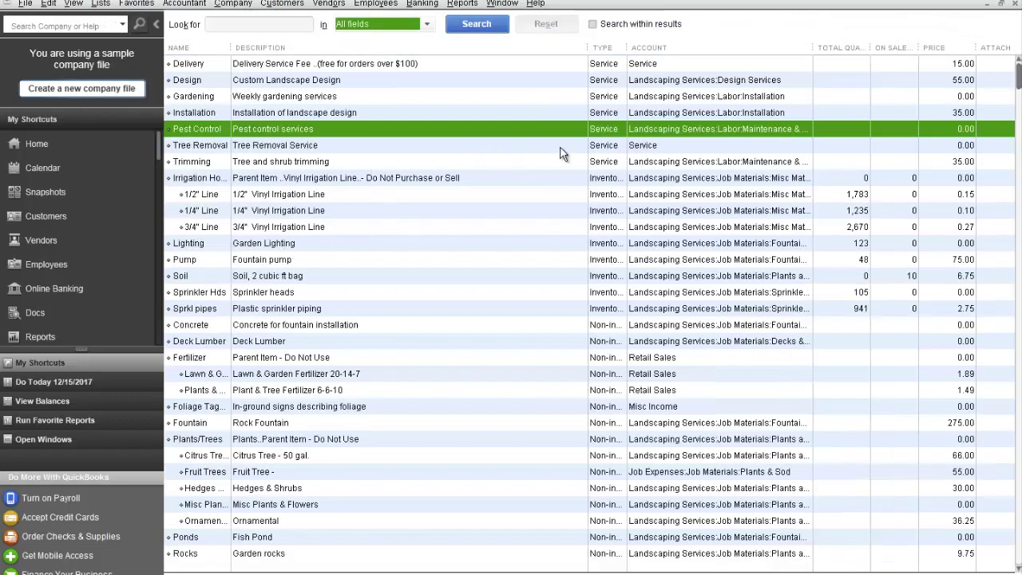
click(259, 146)
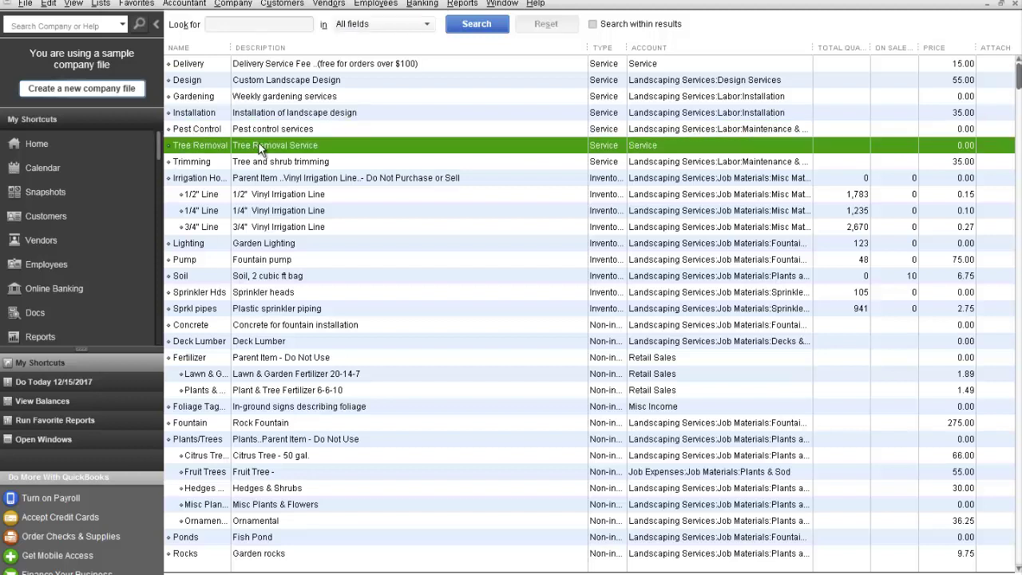
key(Up)
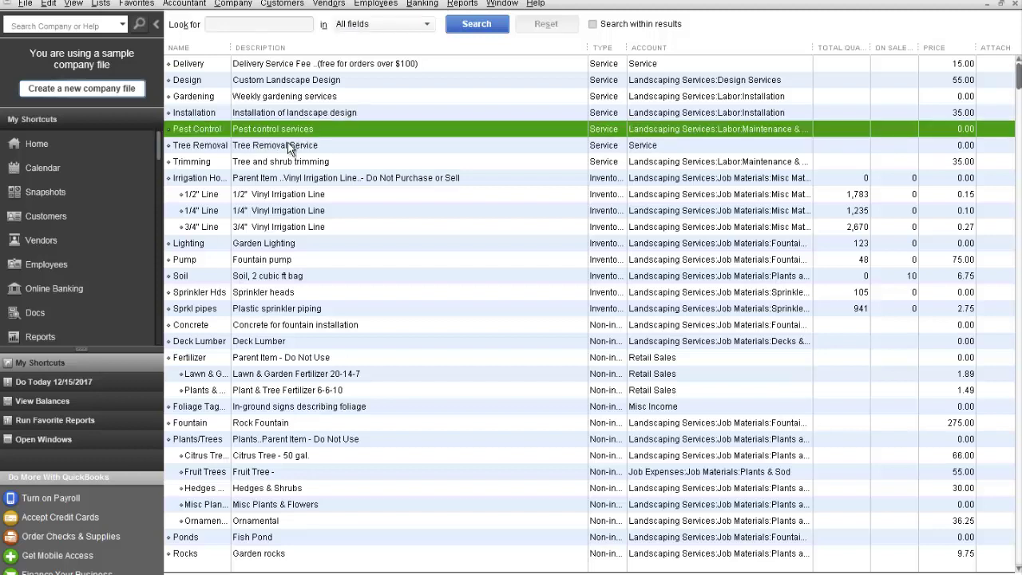
key(Up)
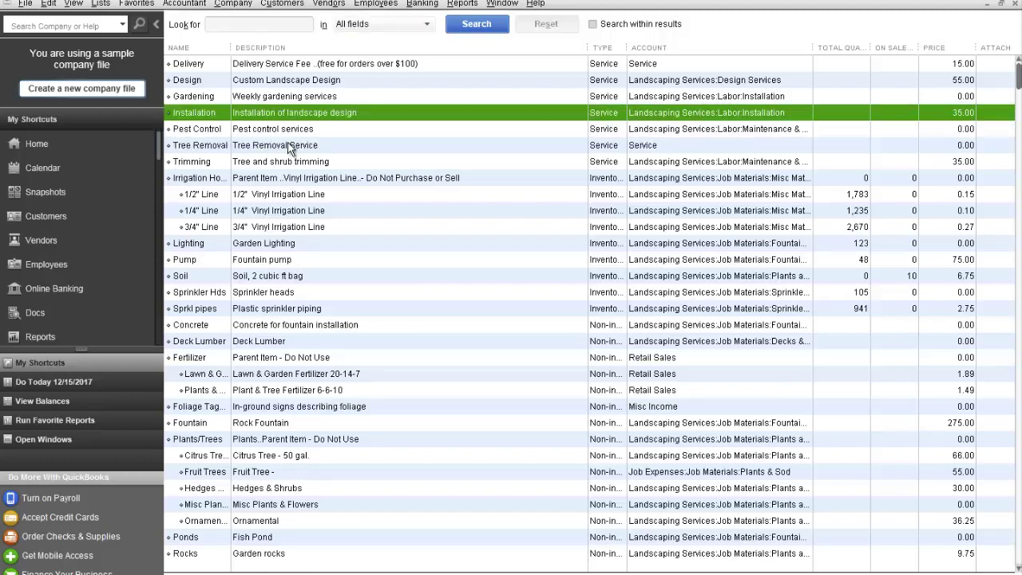
key(Up)
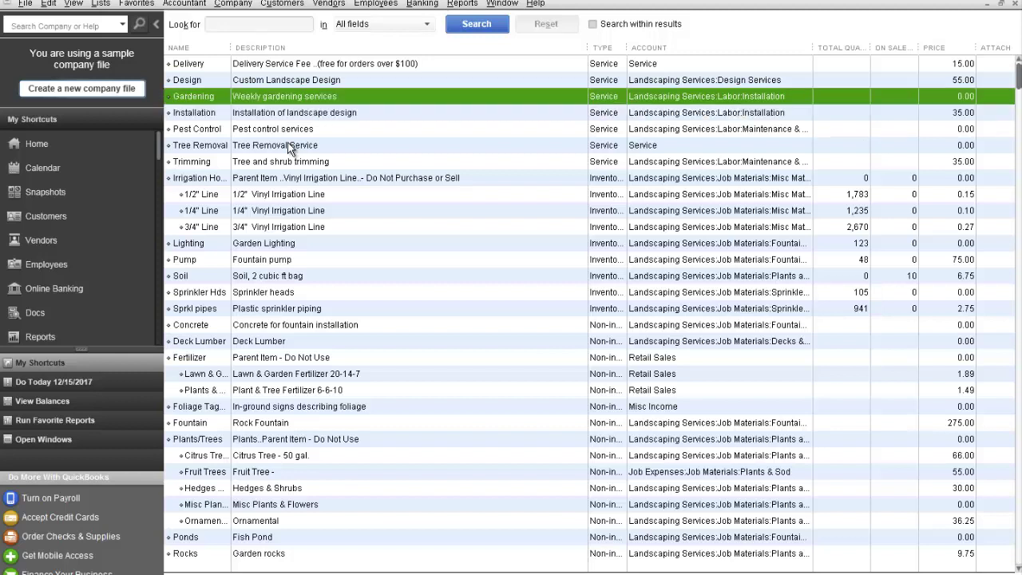
key(Up)
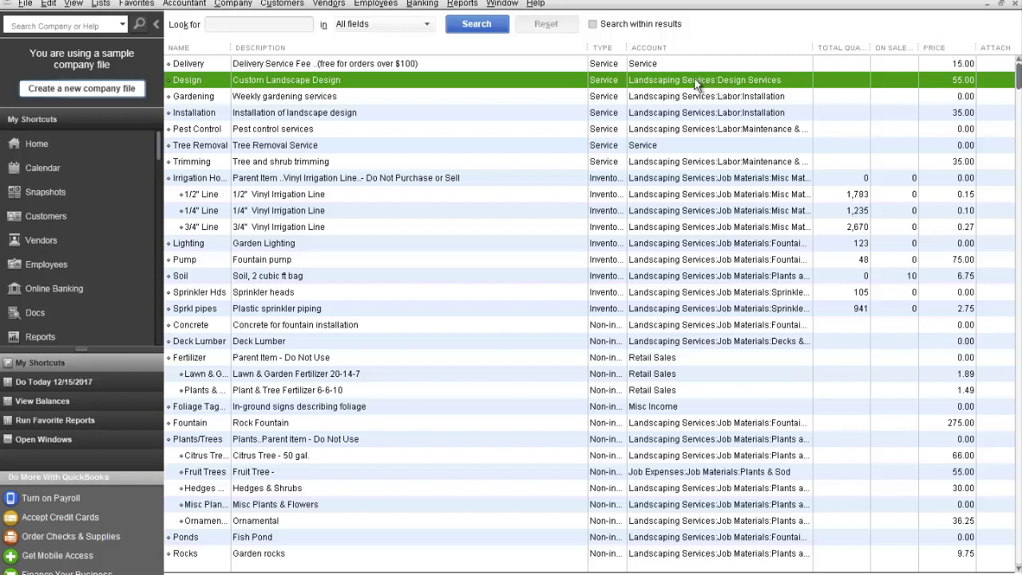
click(221, 150)
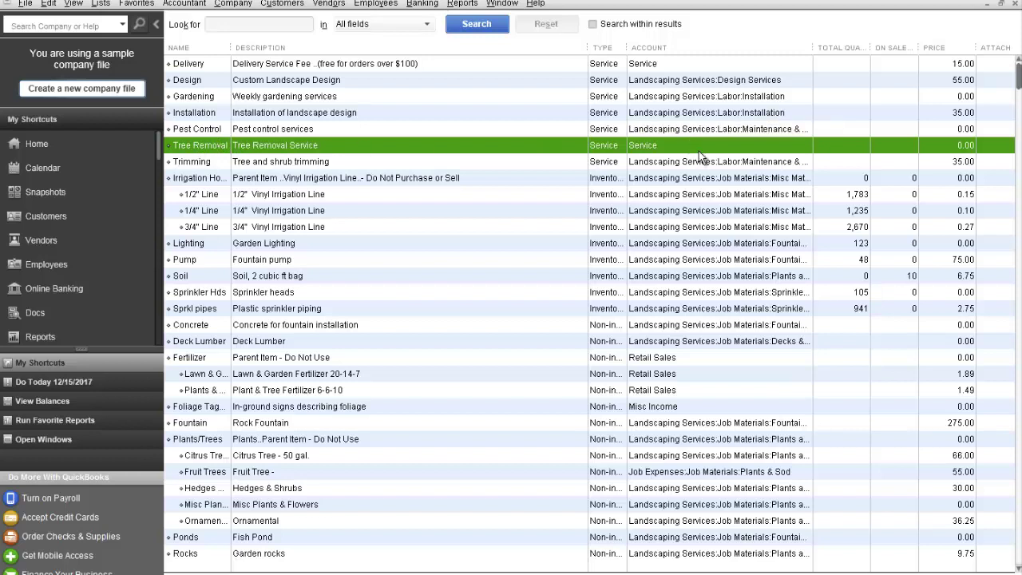
click(100, 4)
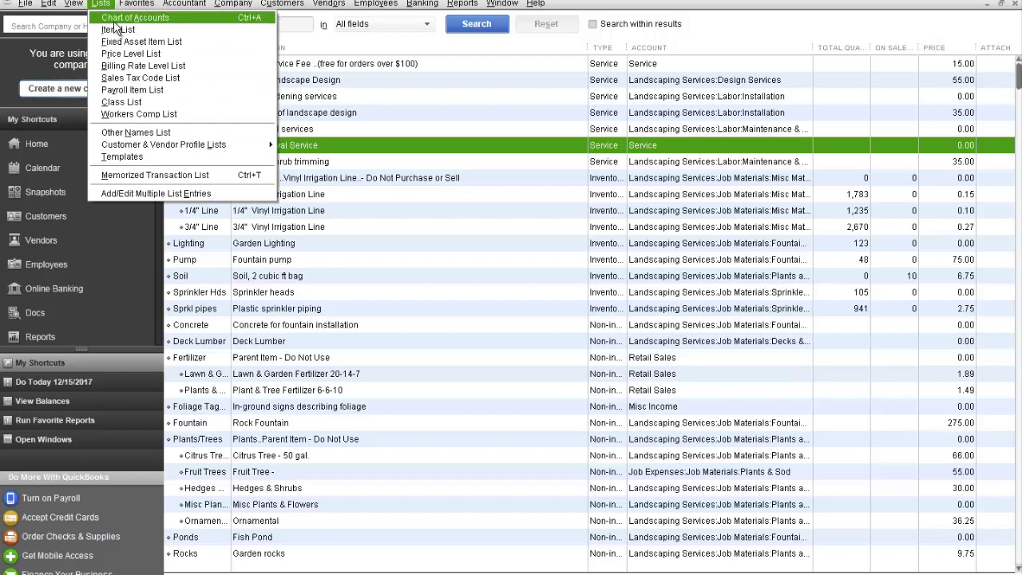
click(116, 19)
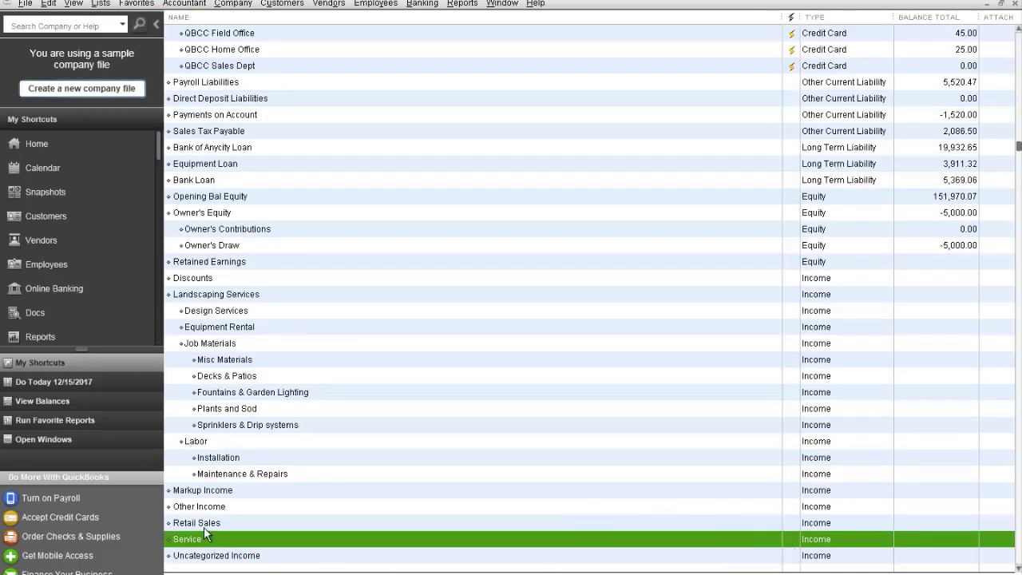
click(102, 4)
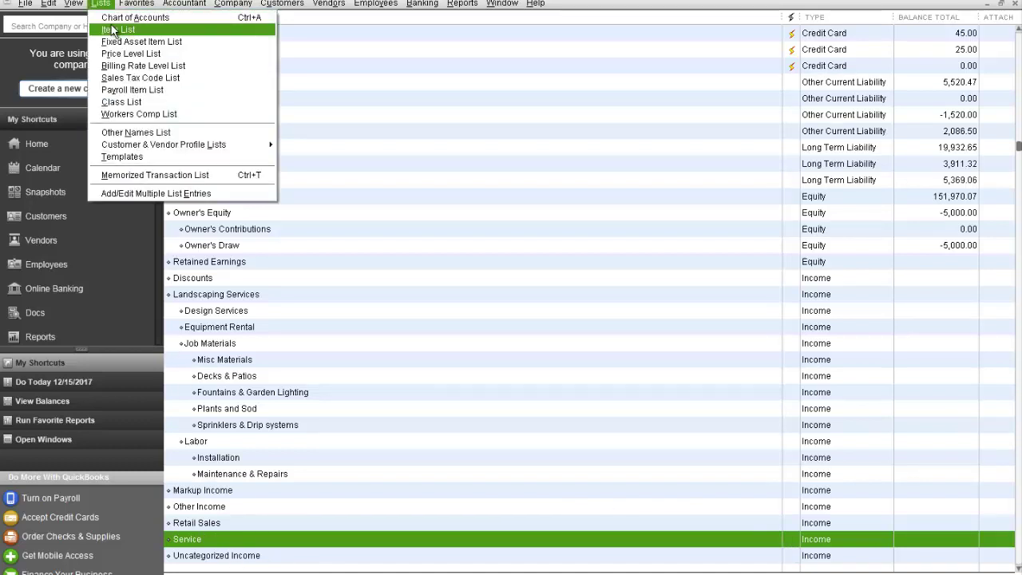
click(114, 30)
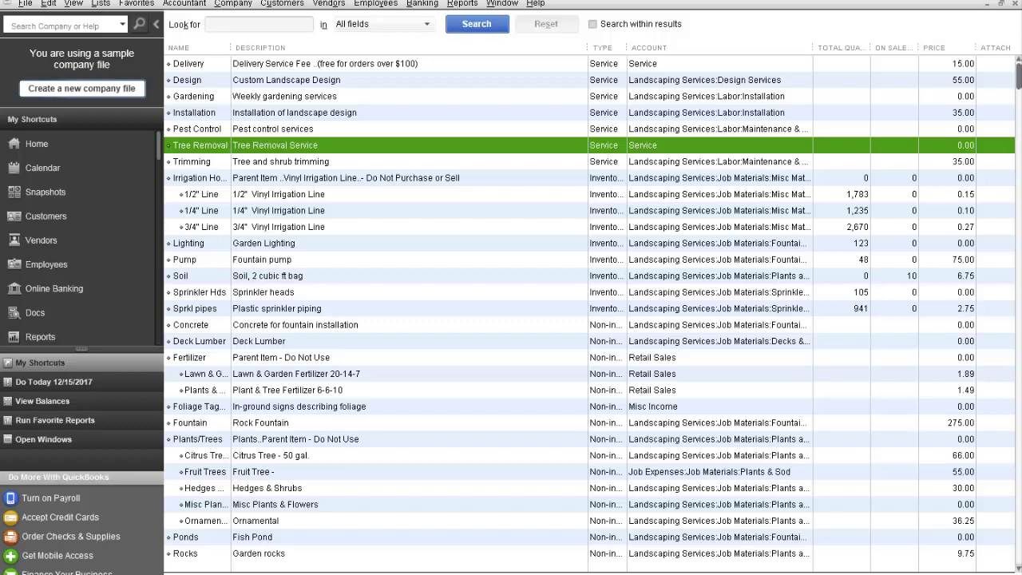
Step: Start a new Service-type item named Mowing
right_click(171, 372)
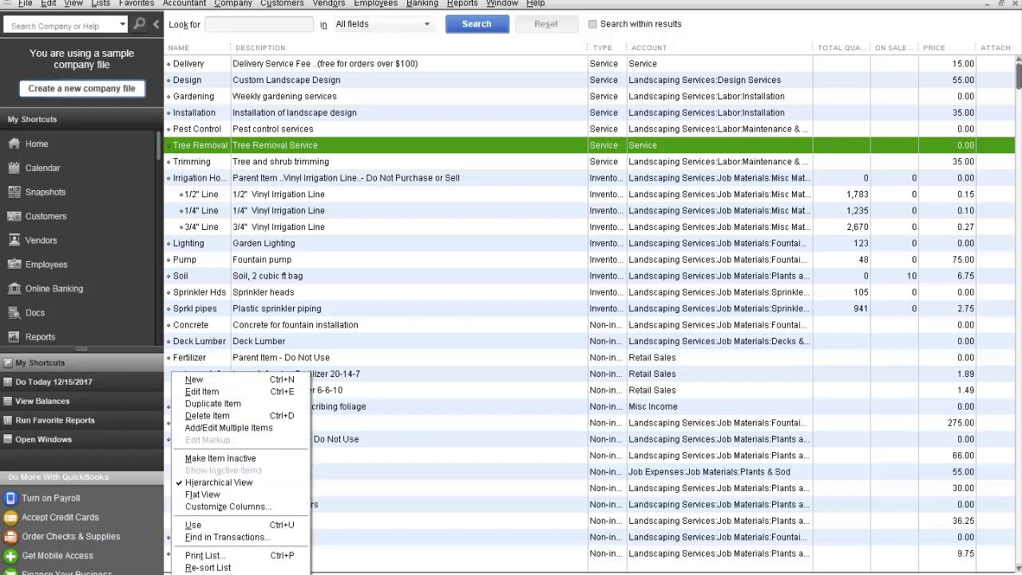
click(231, 381)
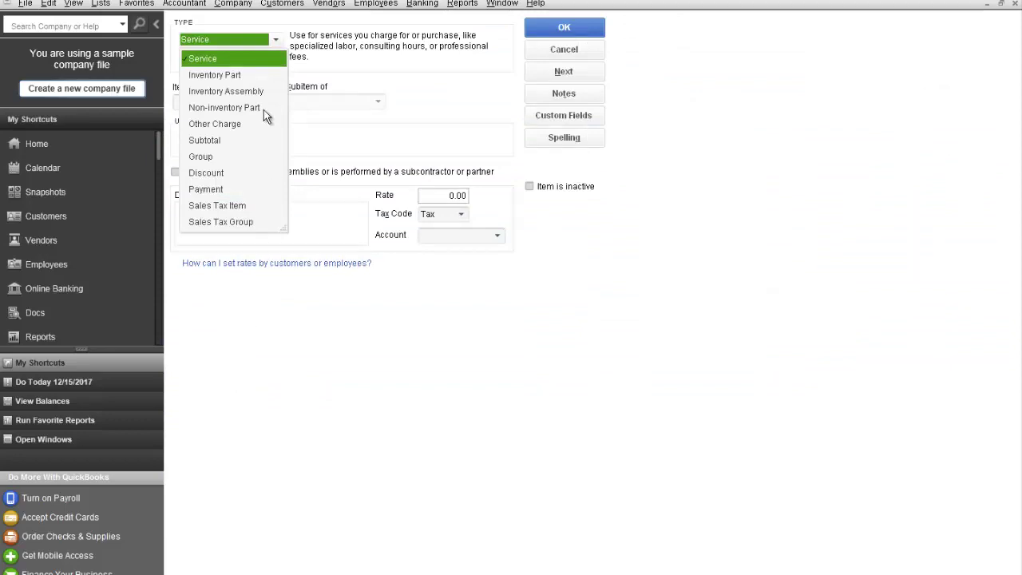
click(227, 61)
click(274, 40)
click(358, 75)
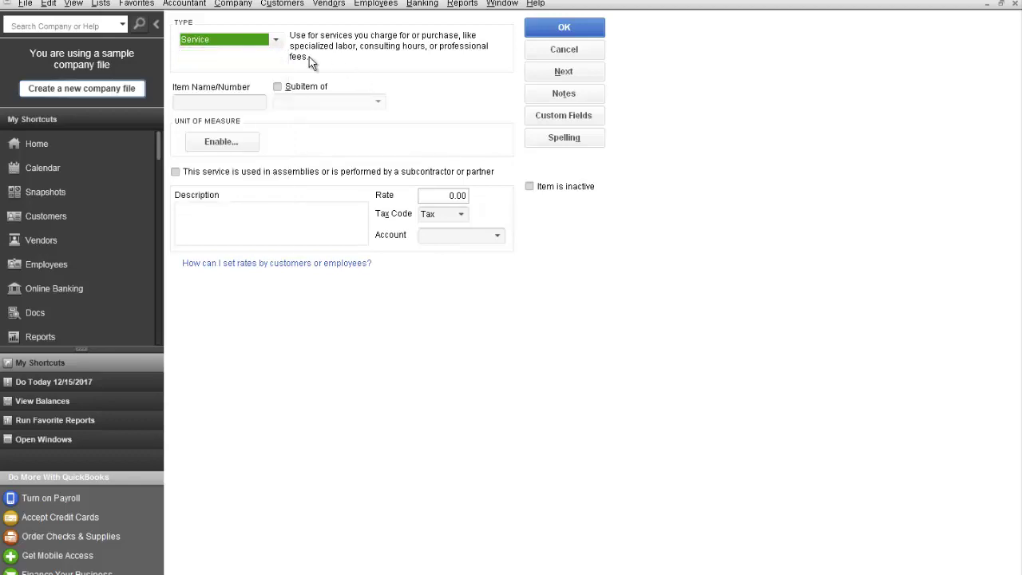
click(219, 103)
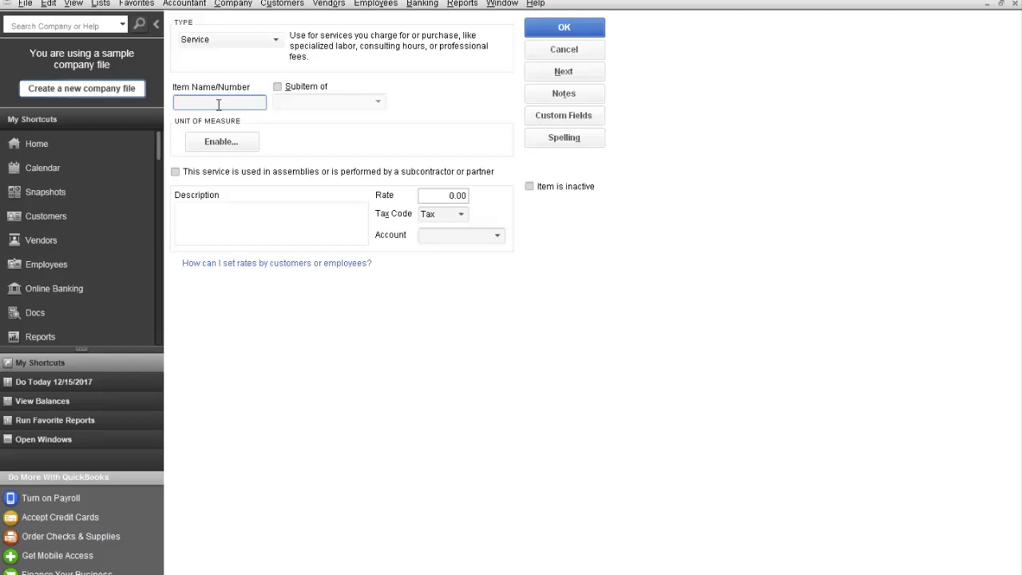
text(Mowing)
key(Tab)
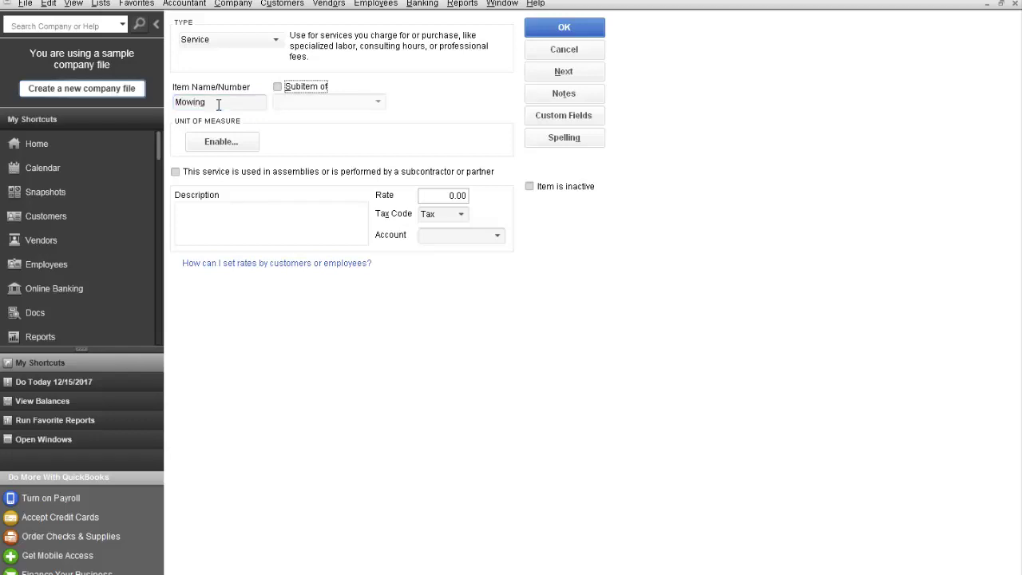
key(Tab)
Step: Describe it as 'Lawn Mowing Services', make it non-taxable, post it to Service income, and save
click(254, 228)
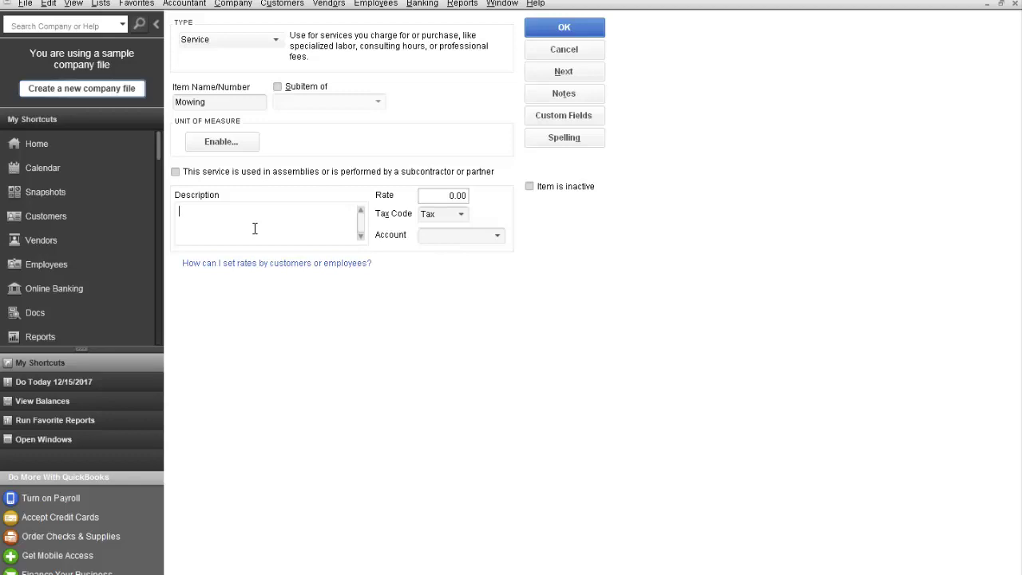
text(Lawn Mowing Services)
key(Tab)
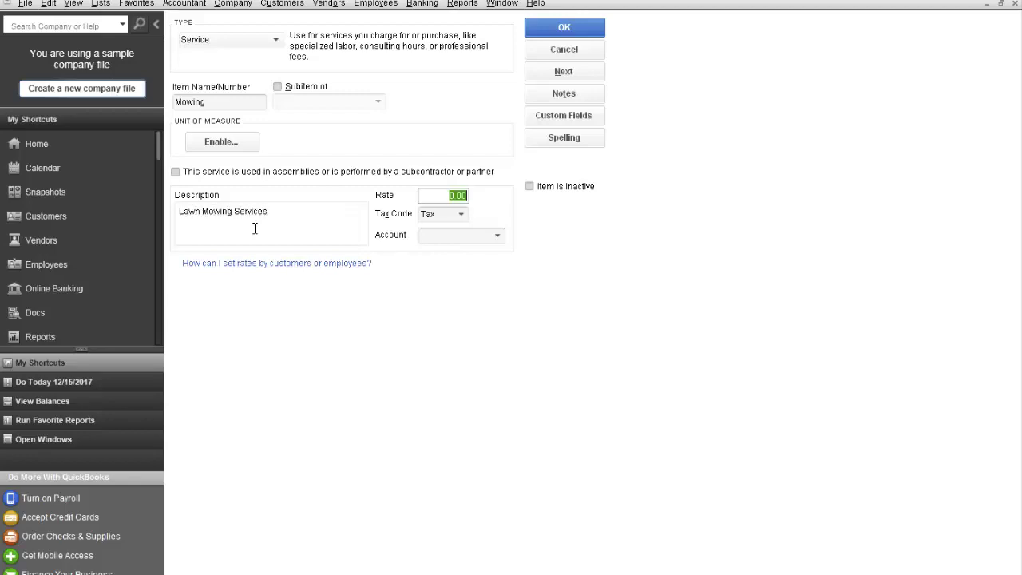
click(429, 215)
click(463, 214)
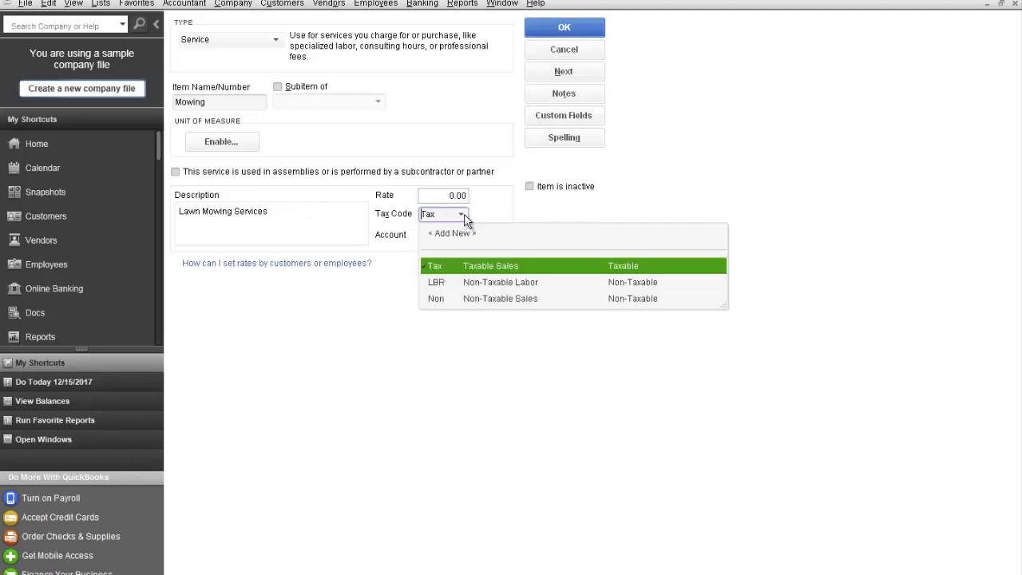
click(488, 300)
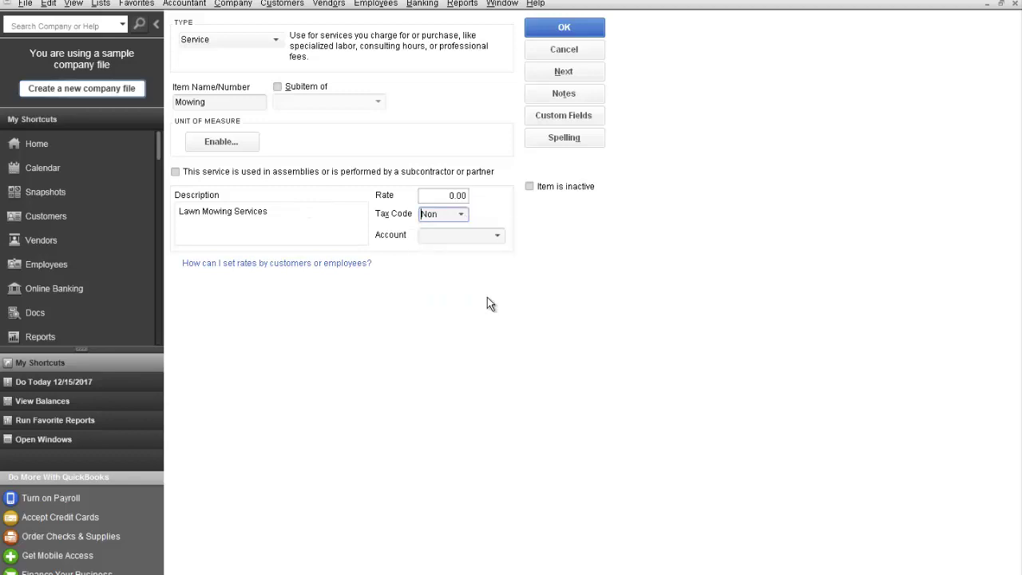
click(497, 237)
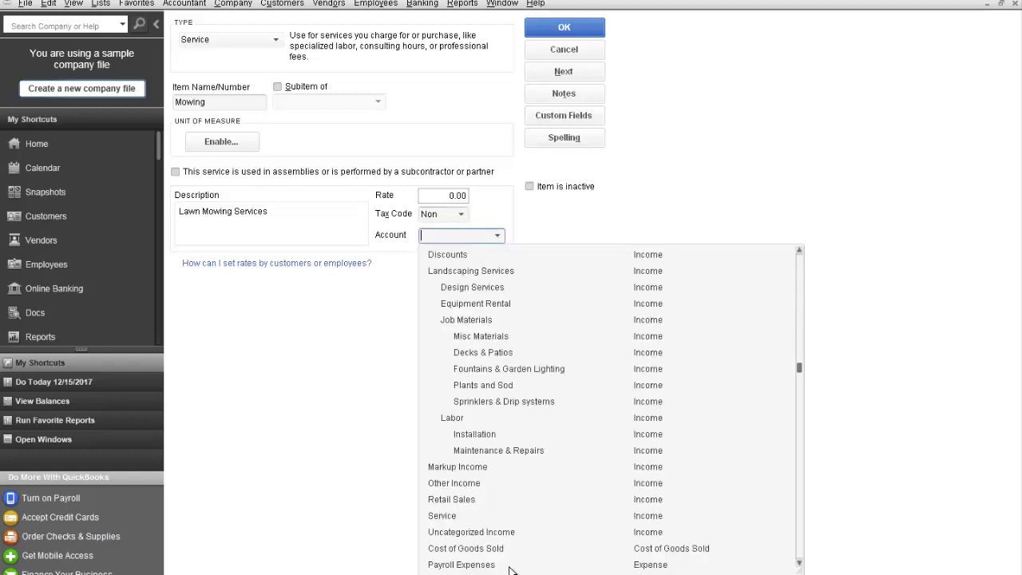
click(449, 516)
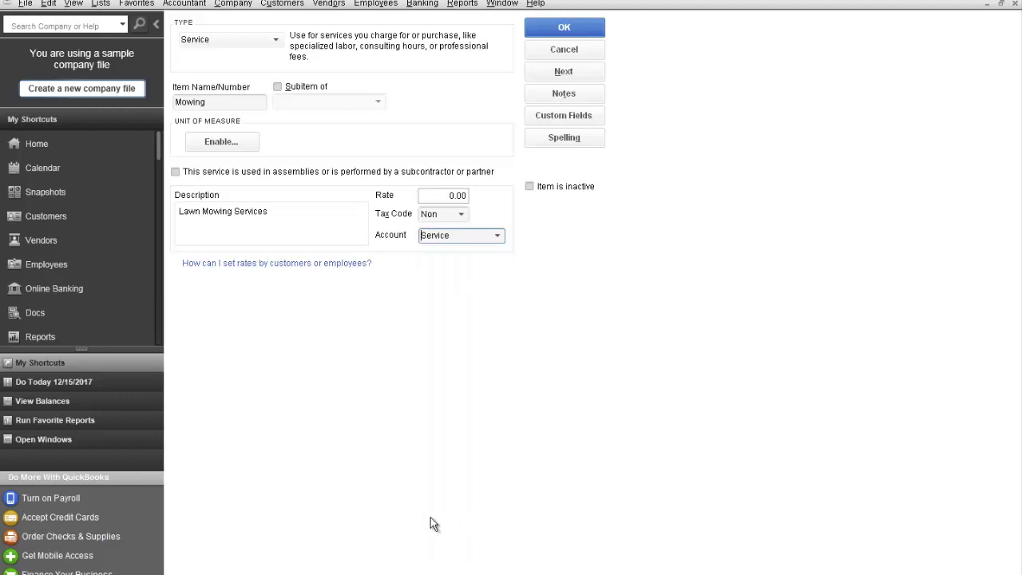
click(564, 27)
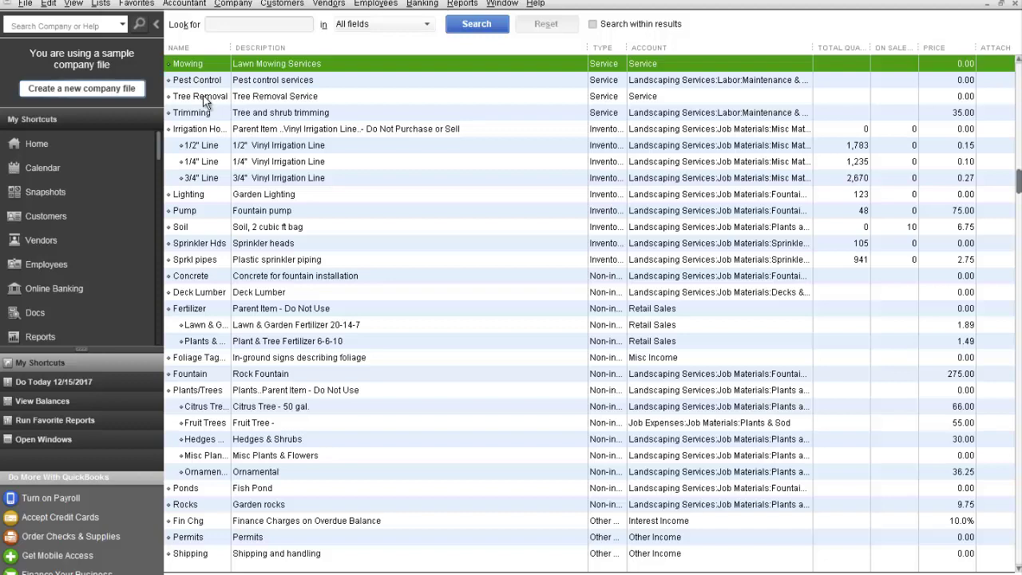
scroll(200, 103, up, 1)
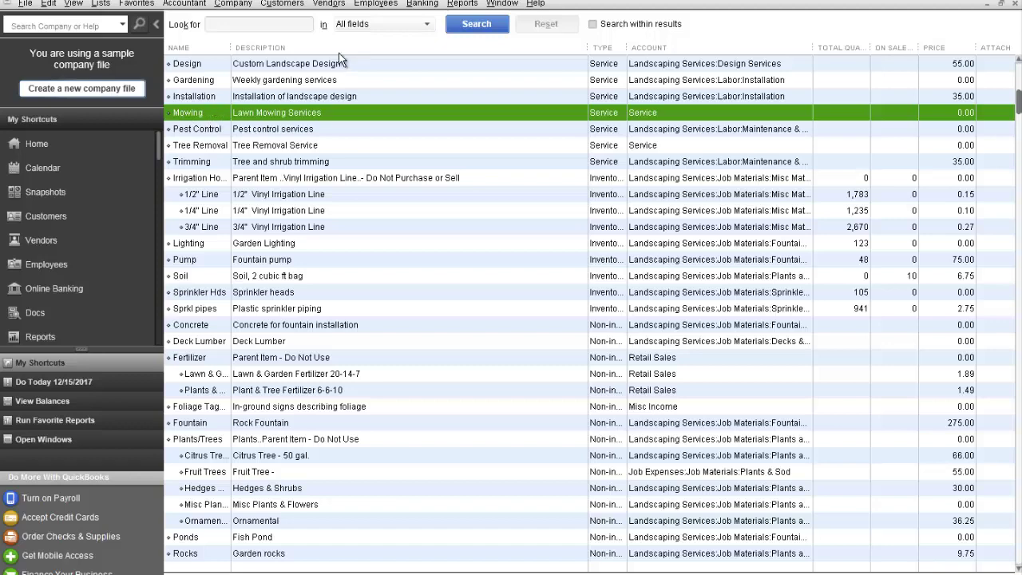
Step: From the Customer Center, start a new invoice for Adam's Candy Shop
click(280, 4)
click(292, 17)
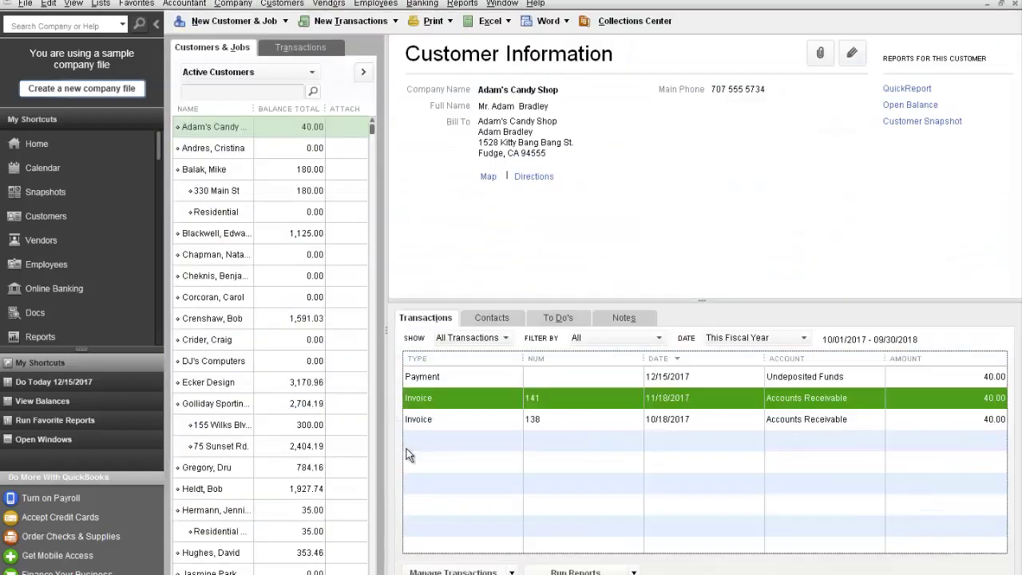
right_click(227, 134)
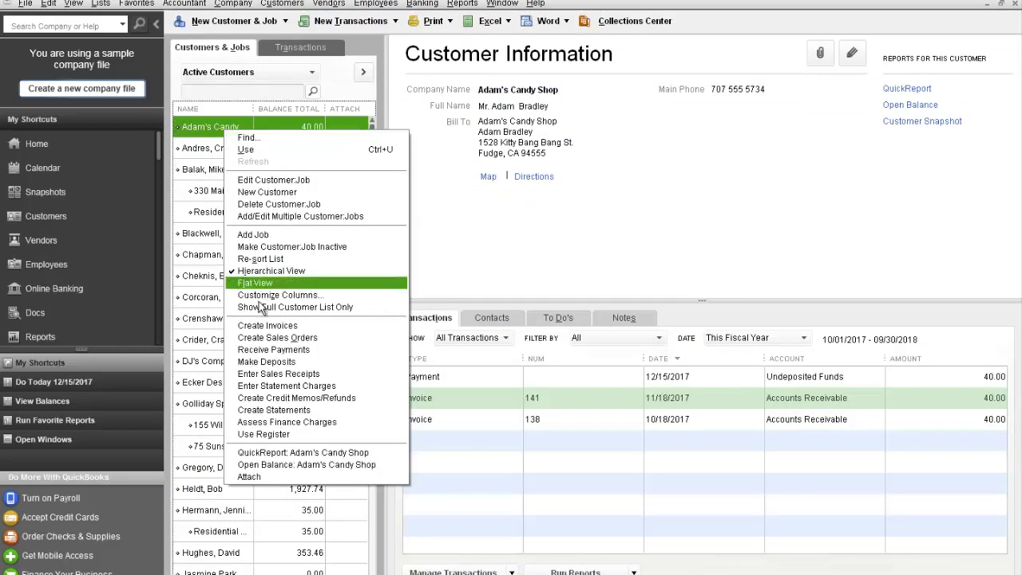
click(268, 326)
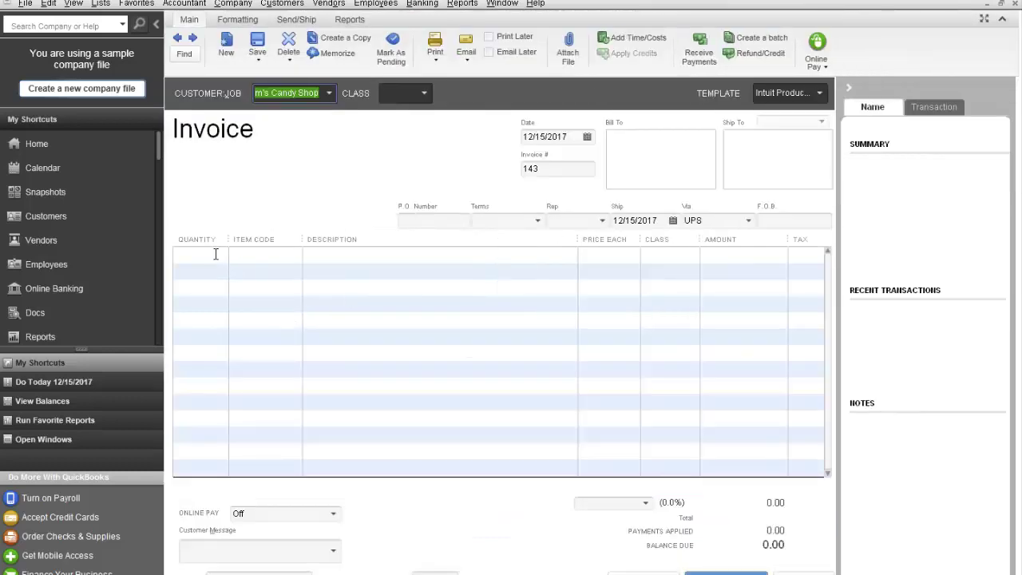
Step: Add a Mowing line priced at 25 and save the invoice
click(216, 254)
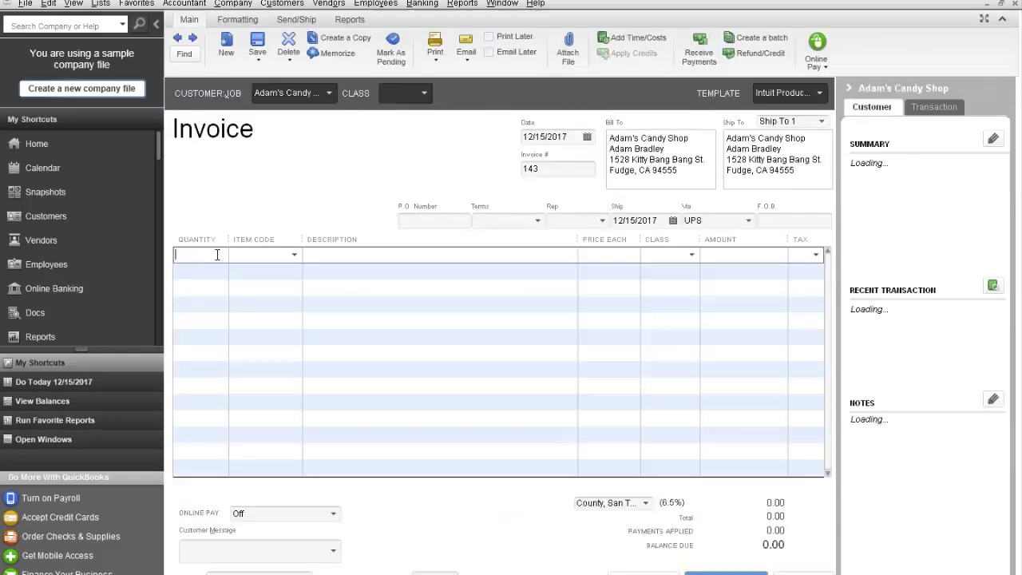
text(Mowing)
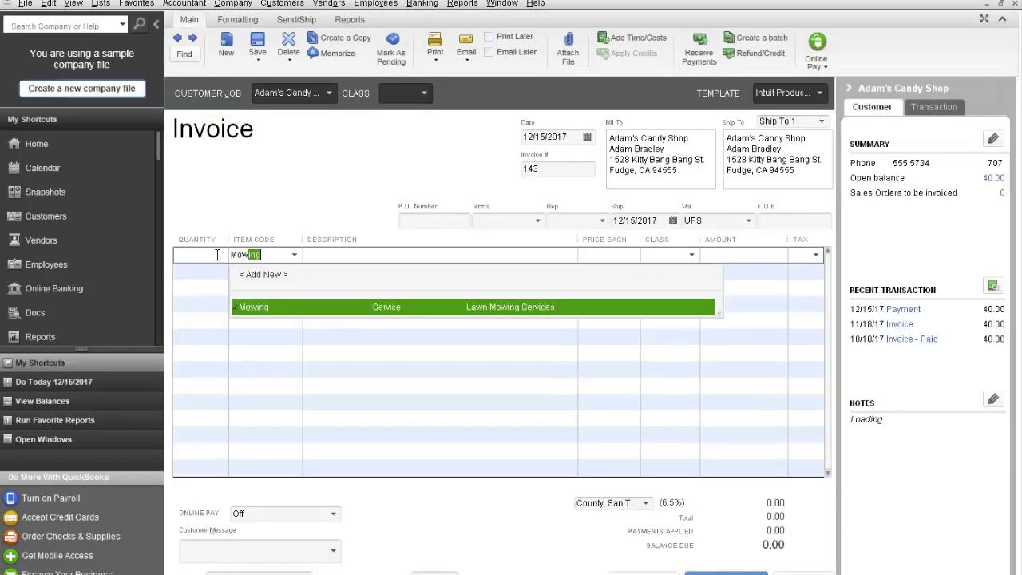
key(Tab)
key(Tab)
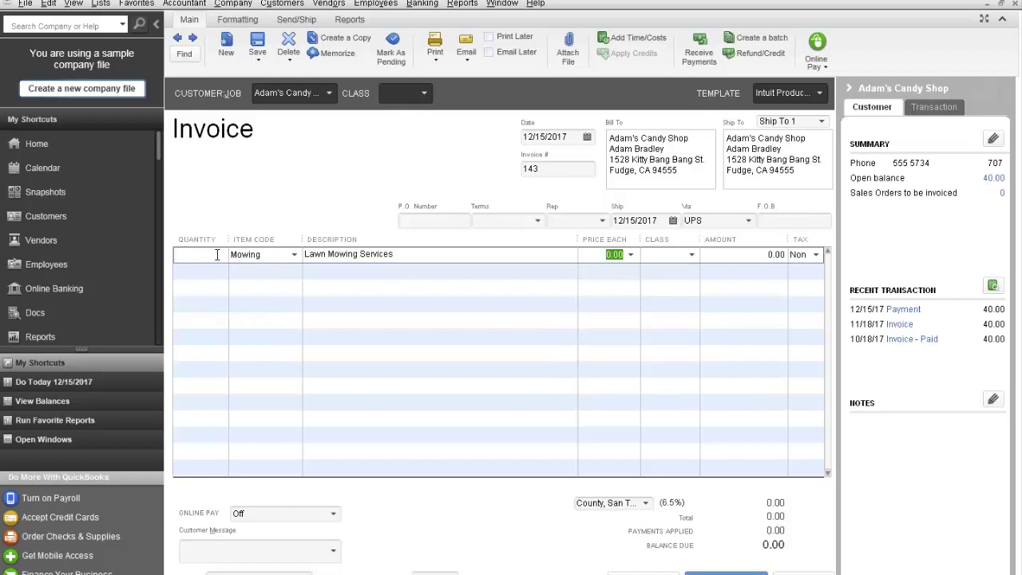
text(25)
key(Tab)
key(Tab)
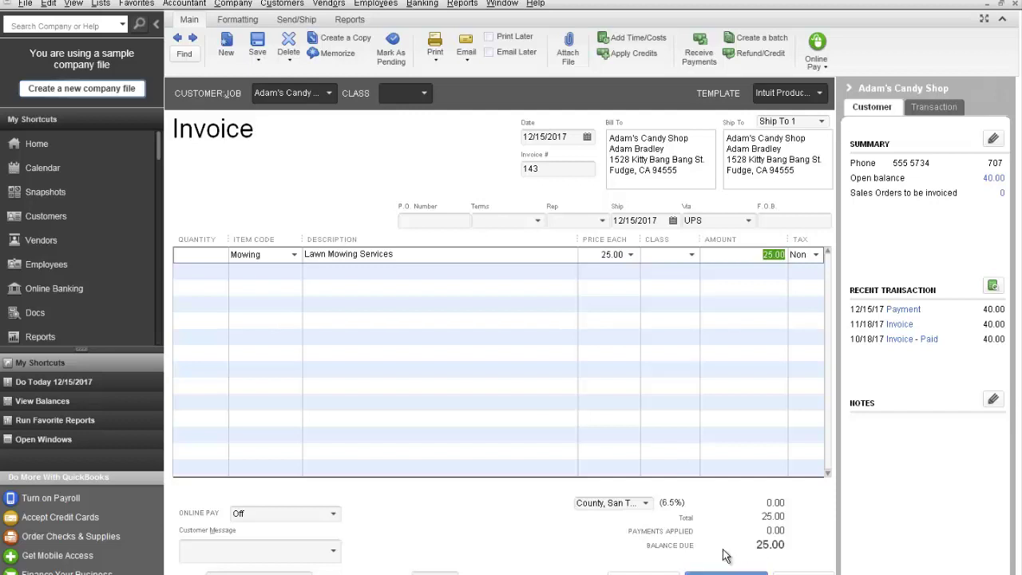
click(643, 572)
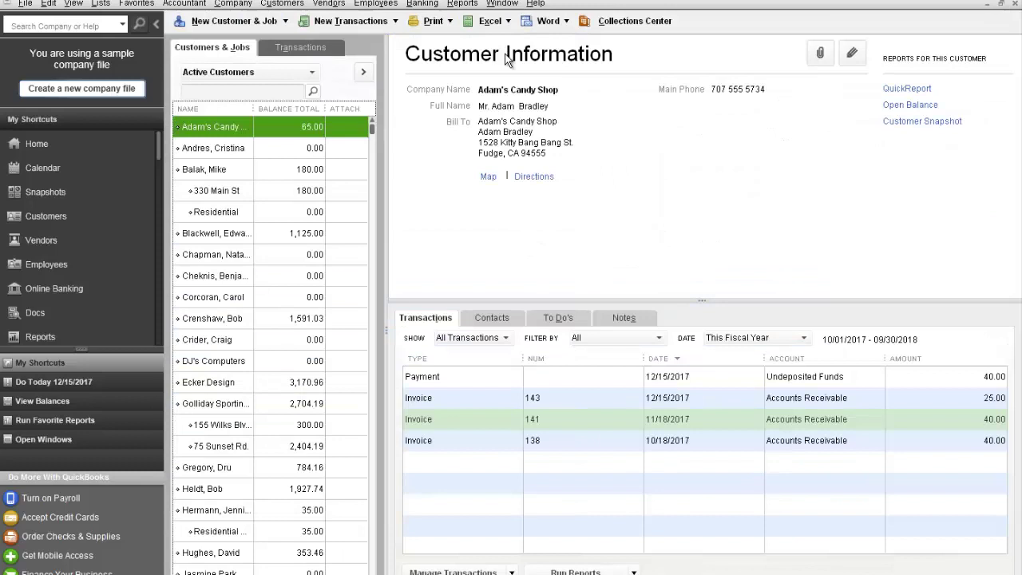
Step: Open the Profit & Loss Standard report and QuickZoom into the 1,525.00 Service income figure
click(462, 4)
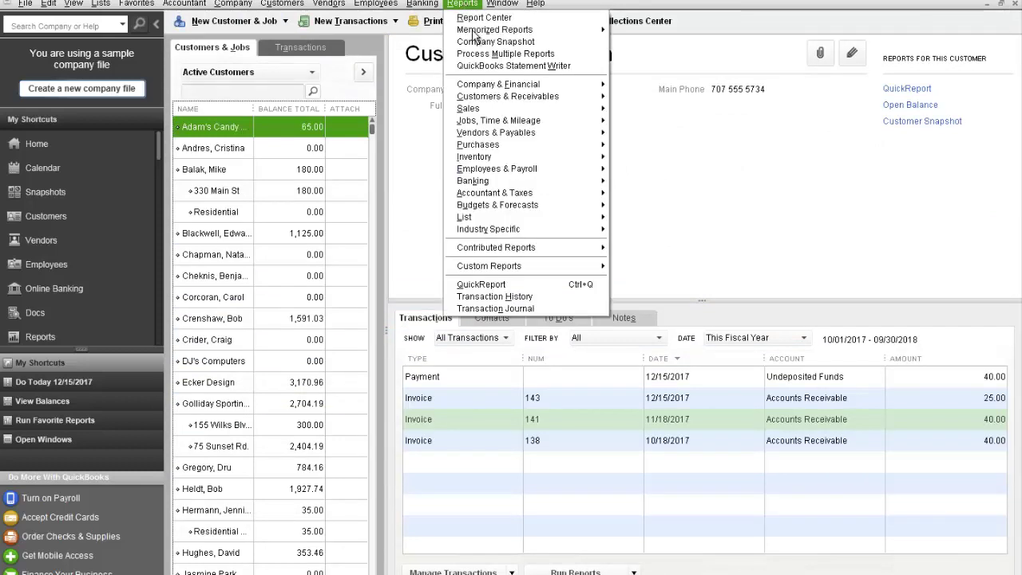
mouse_move(515, 86)
click(664, 85)
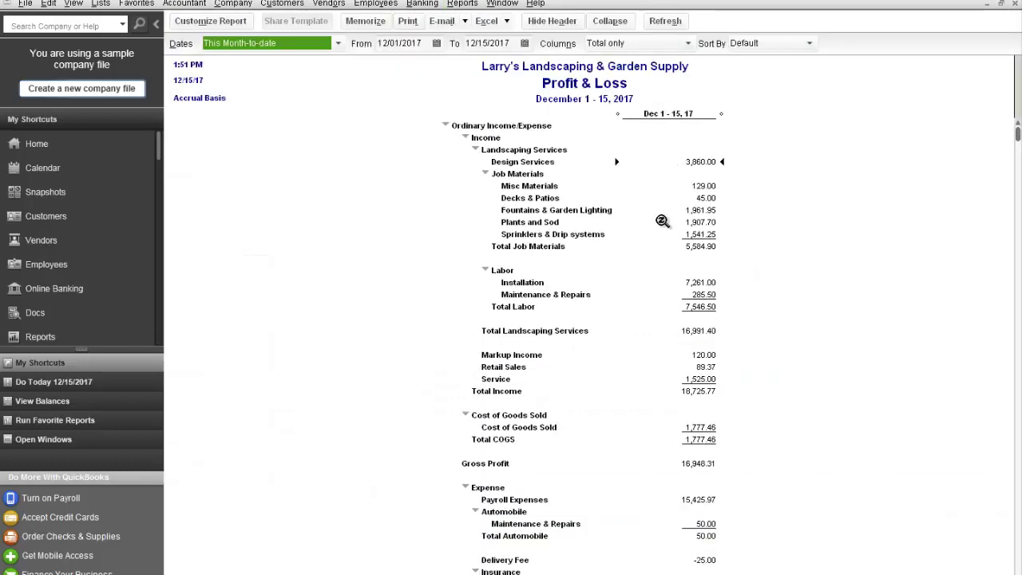
click(709, 380)
double_click(710, 380)
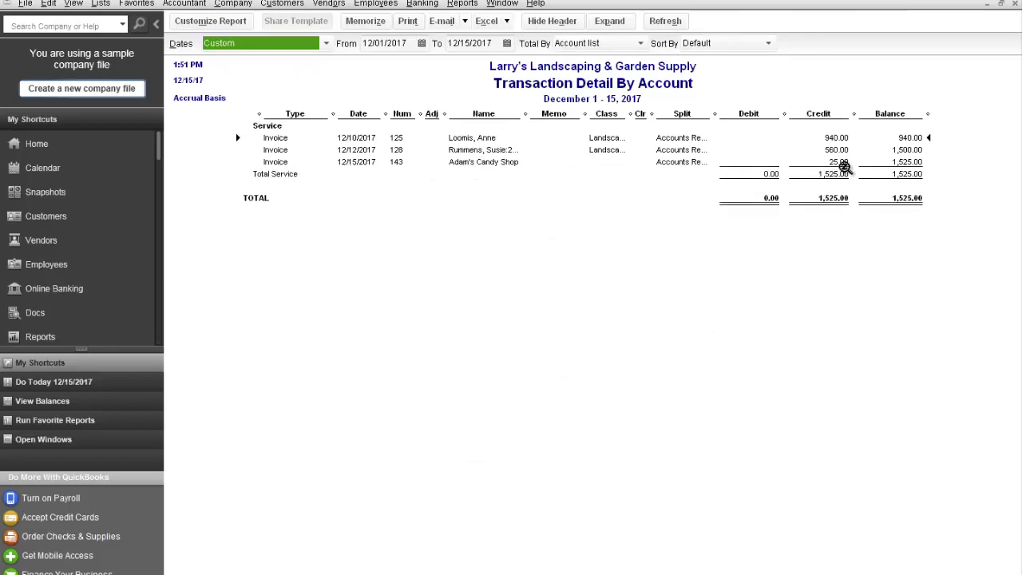
click(1012, 3)
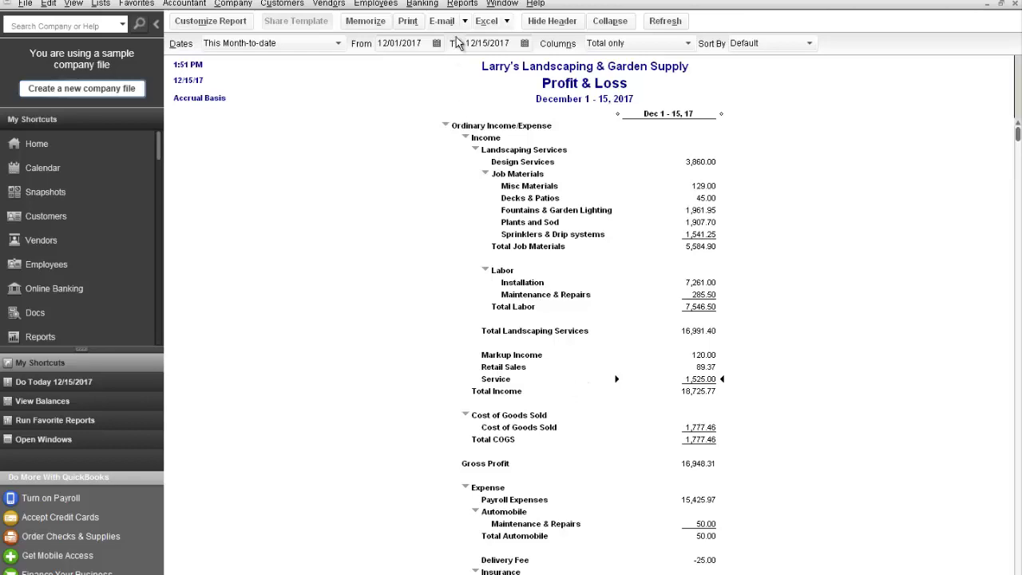
click(460, 4)
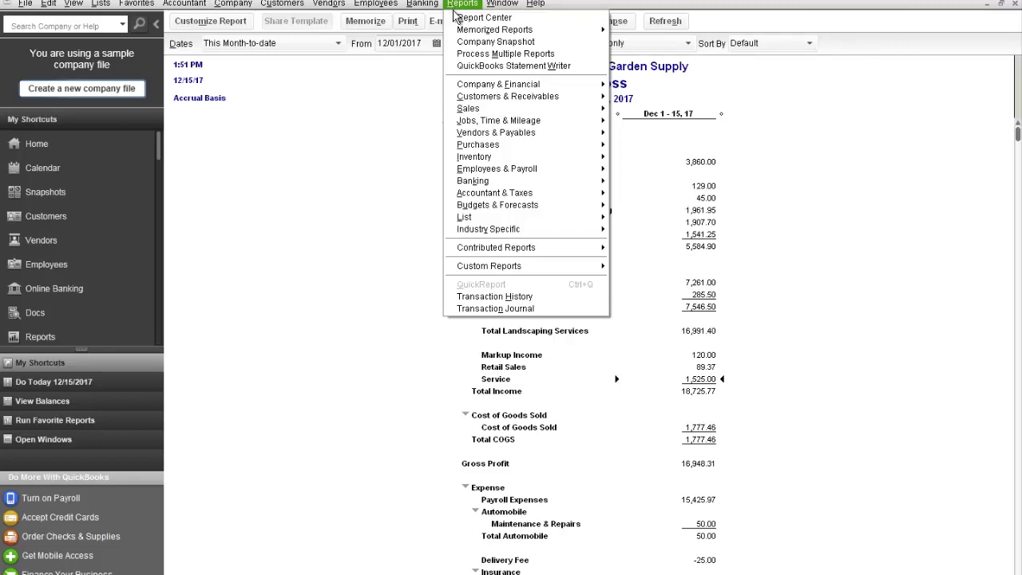
Step: Open the Sales by Item Detail report and scroll to the 25.00 Mowing entry under Service
mouse_move(497, 109)
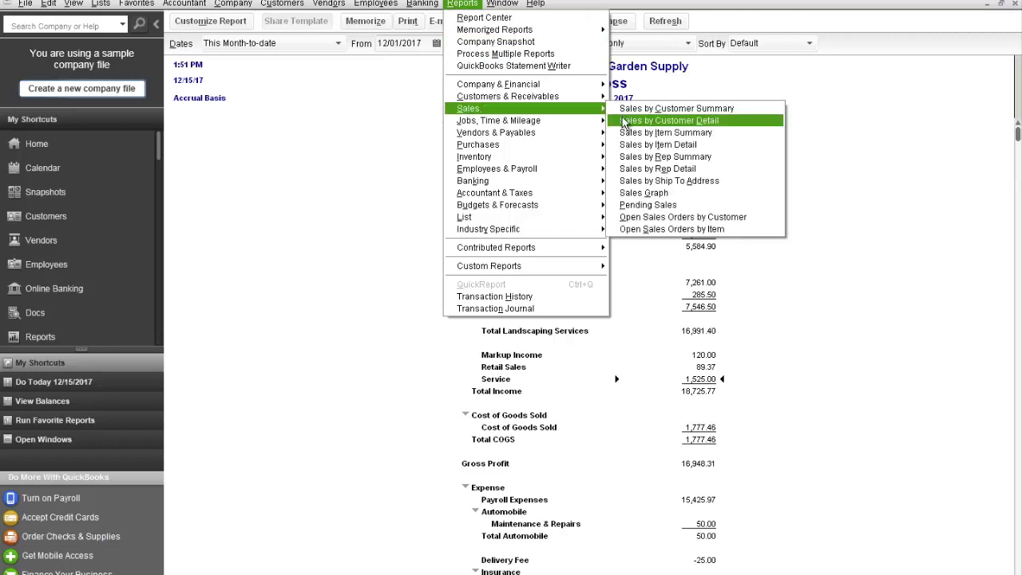
click(701, 145)
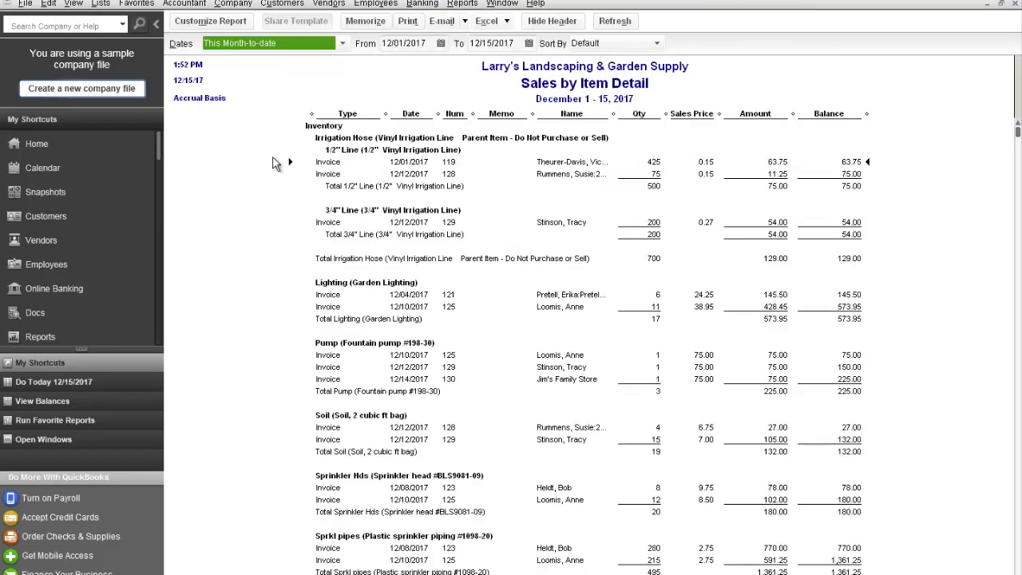
scroll(308, 156, down, 6)
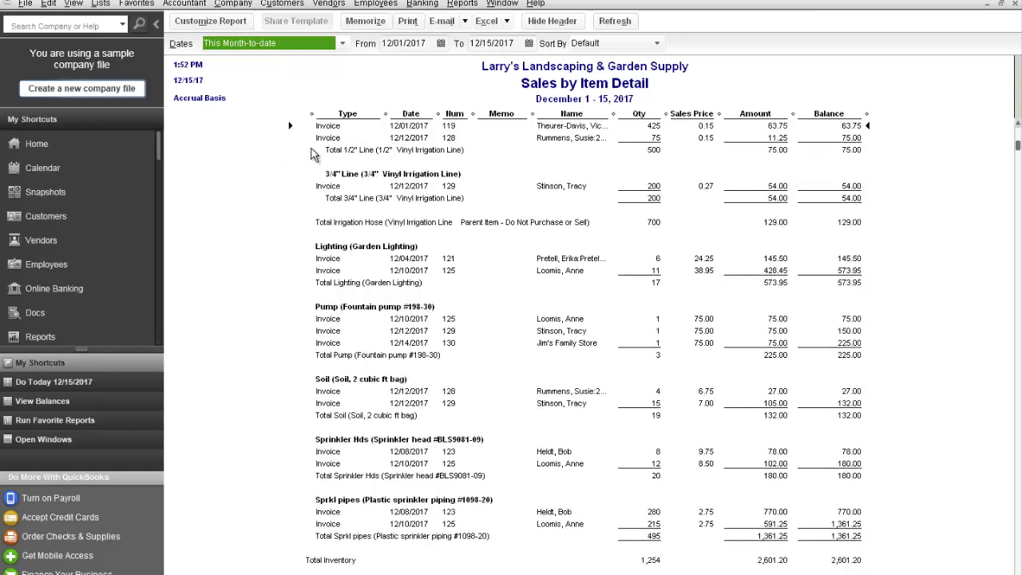
scroll(311, 154, down, 11)
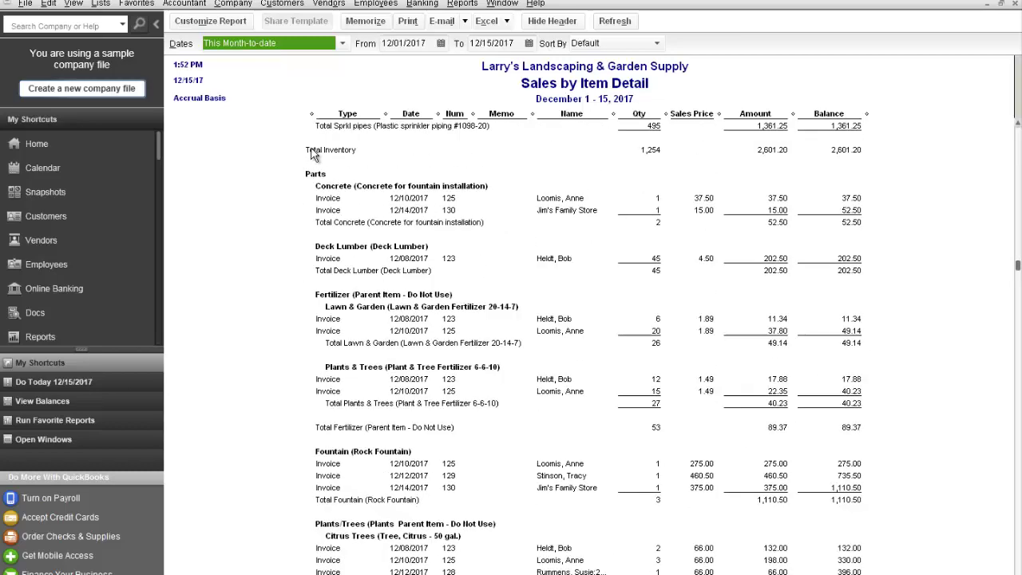
scroll(312, 153, down, 10)
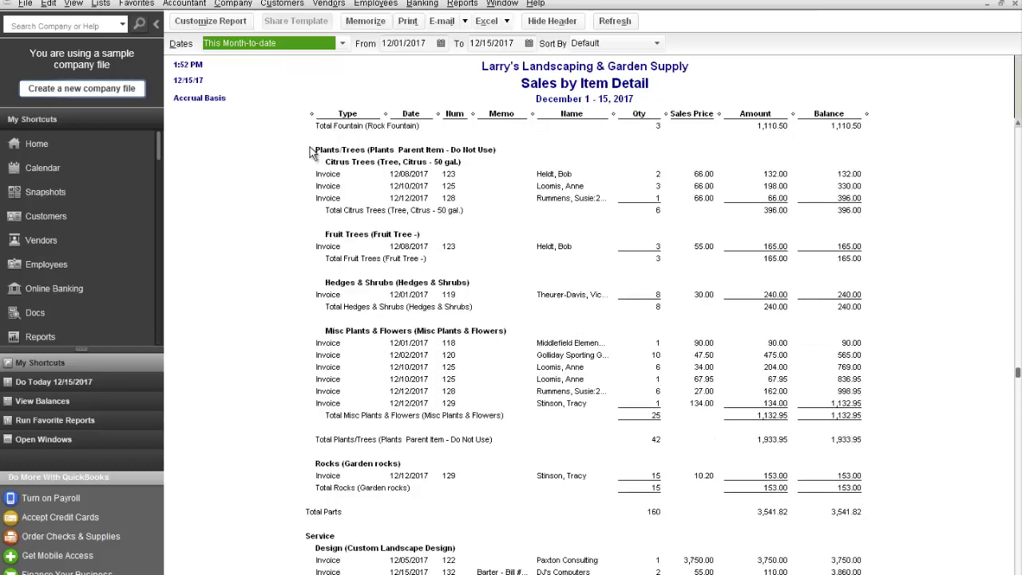
scroll(311, 153, down, 6)
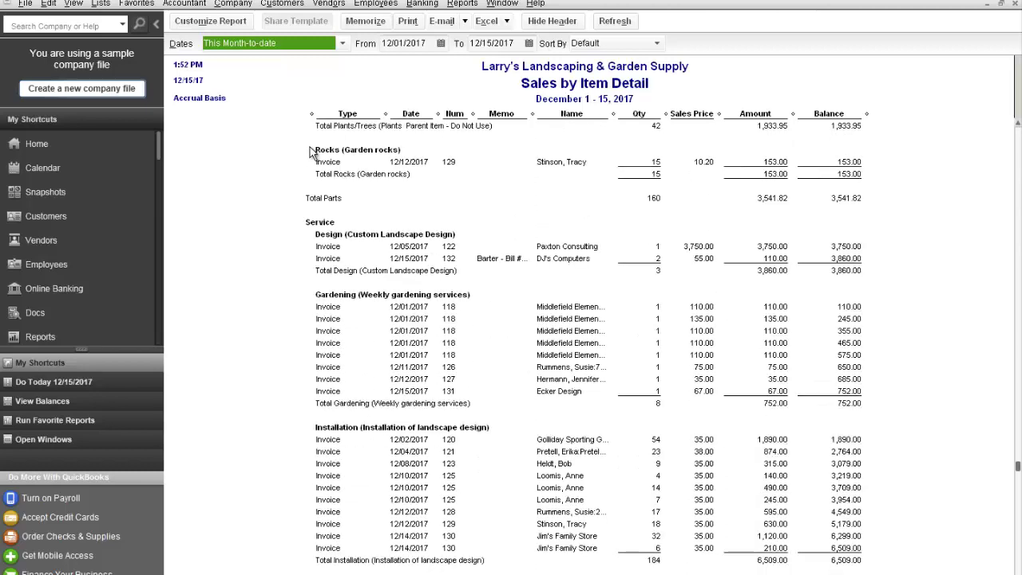
scroll(317, 157, down, 2)
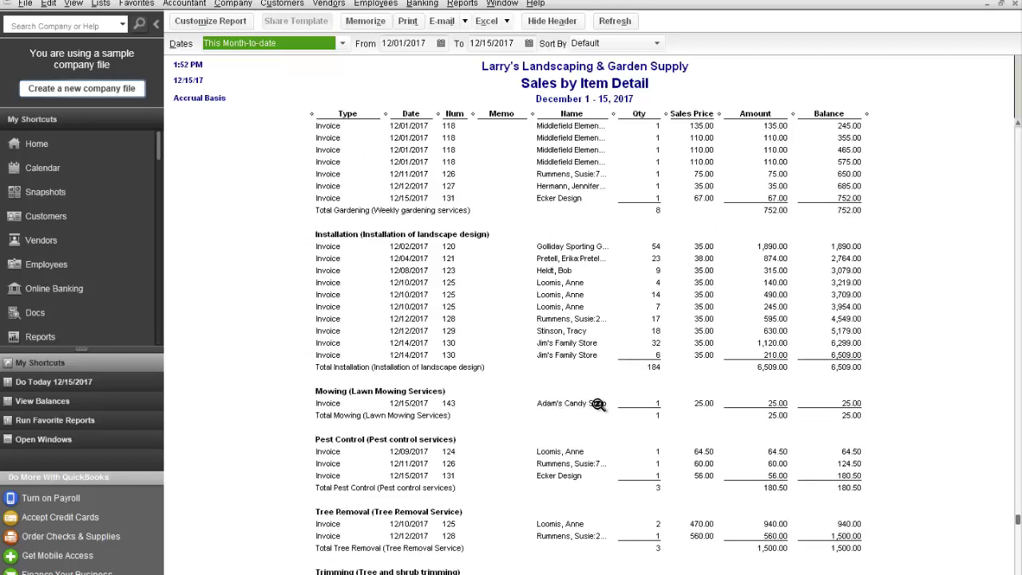
scroll(392, 407, down, 2)
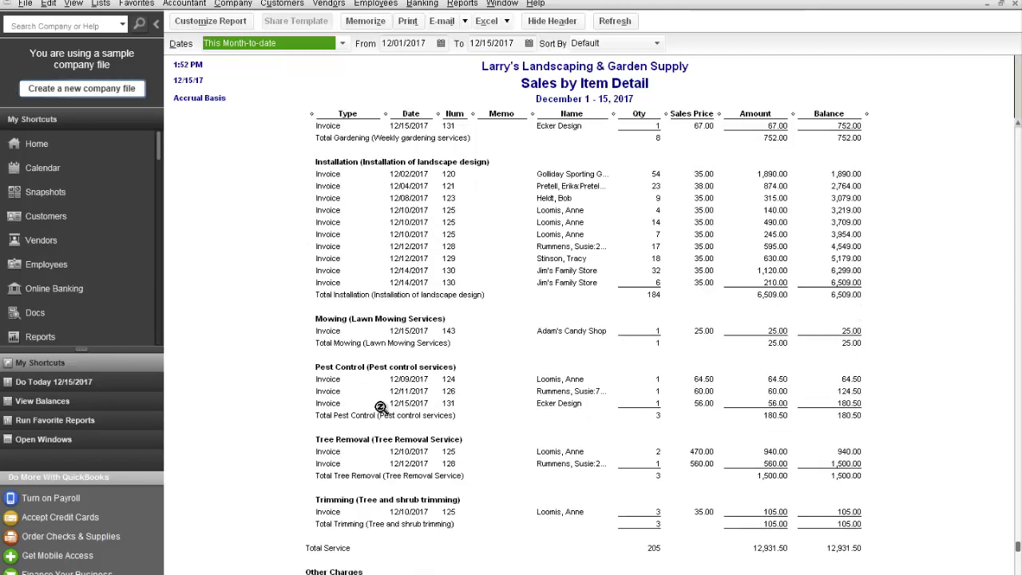
scroll(383, 405, up, 15)
scroll(380, 404, up, 13)
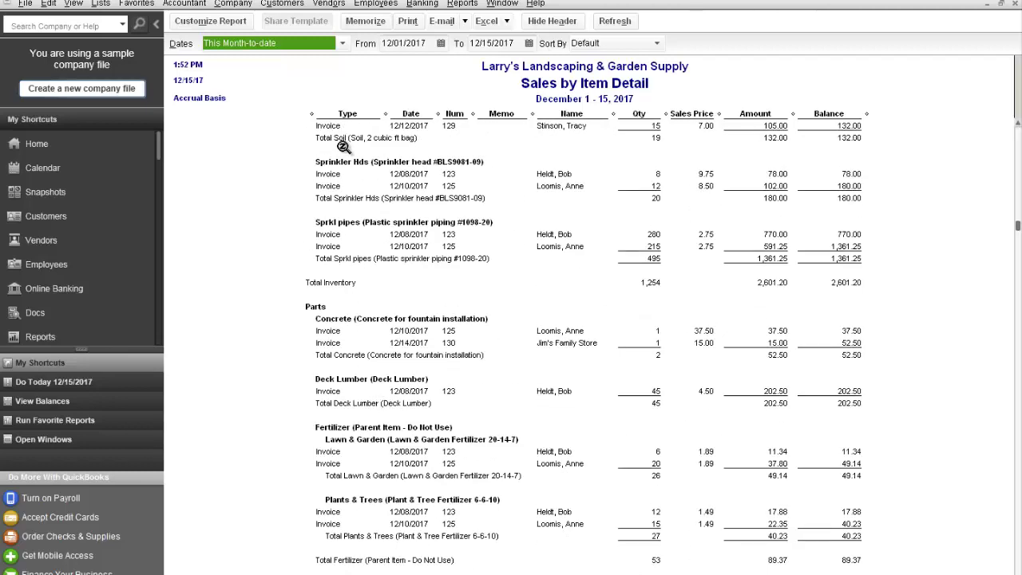
scroll(335, 141, up, 1)
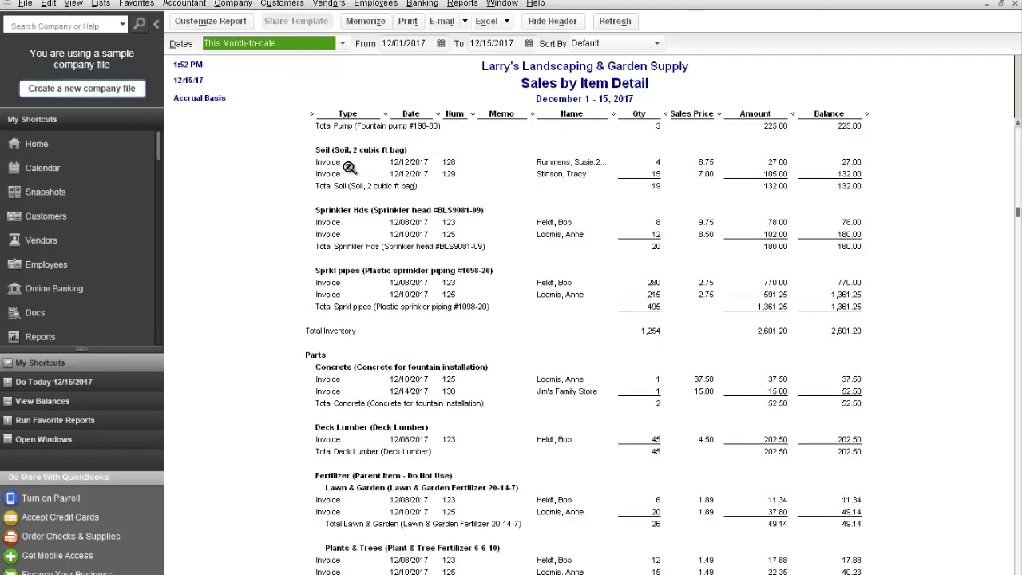